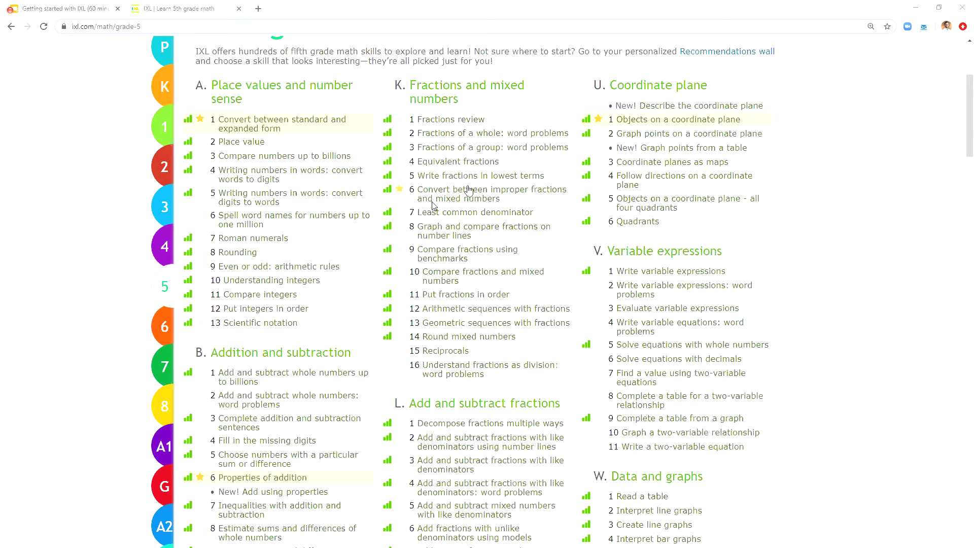
Switch to the browser window with the student's IXL view and open the fifth grade math skill Fractions review
scroll(838, 234, "up", 3)
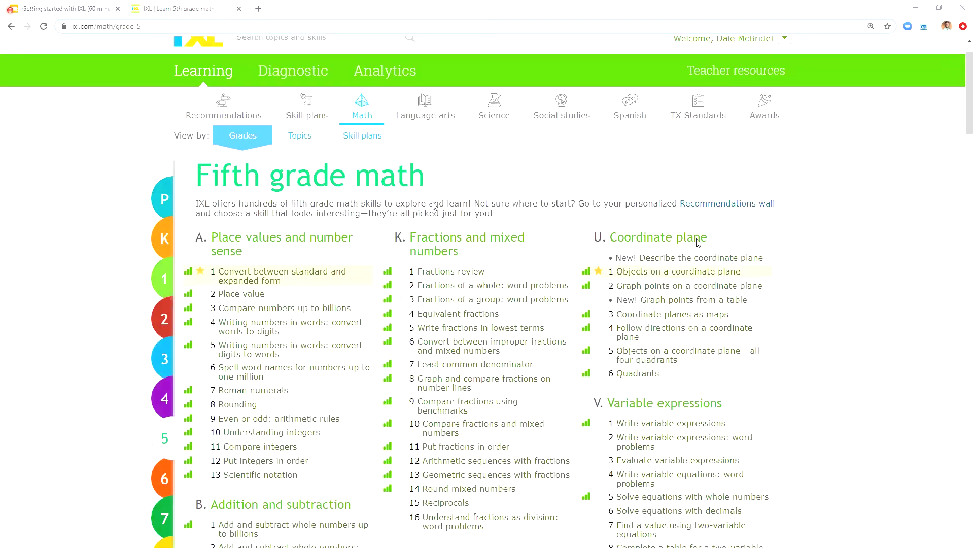
mouse_move(648, 275)
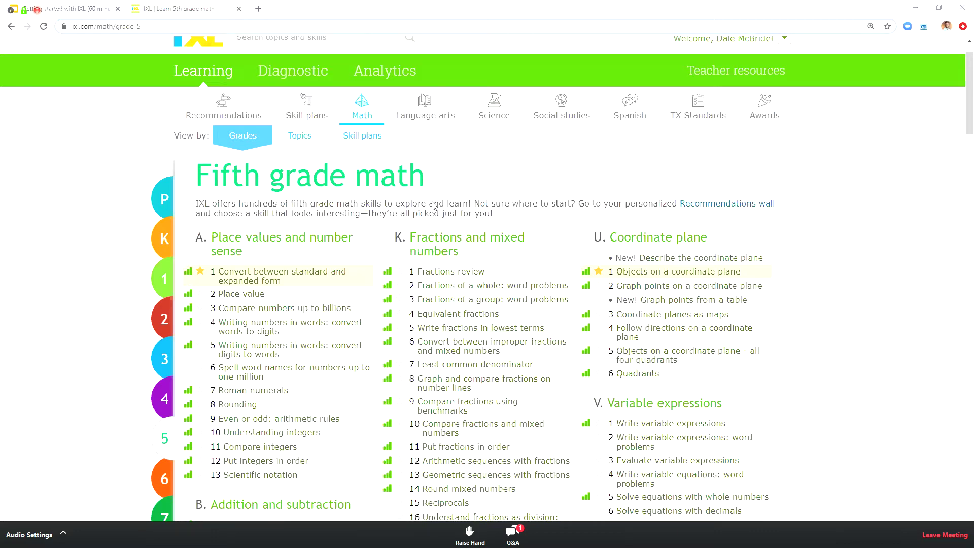
key("alt+Tab")
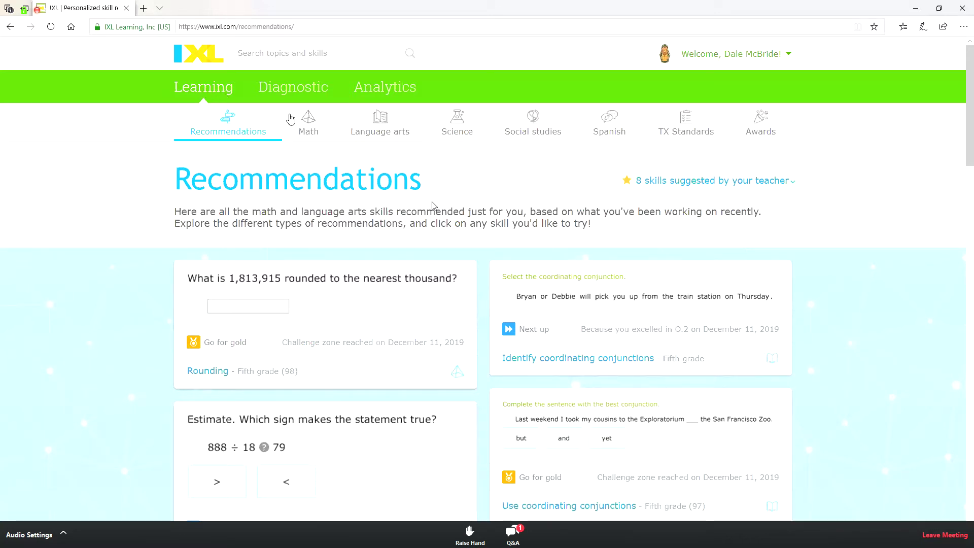
left_click(308, 123)
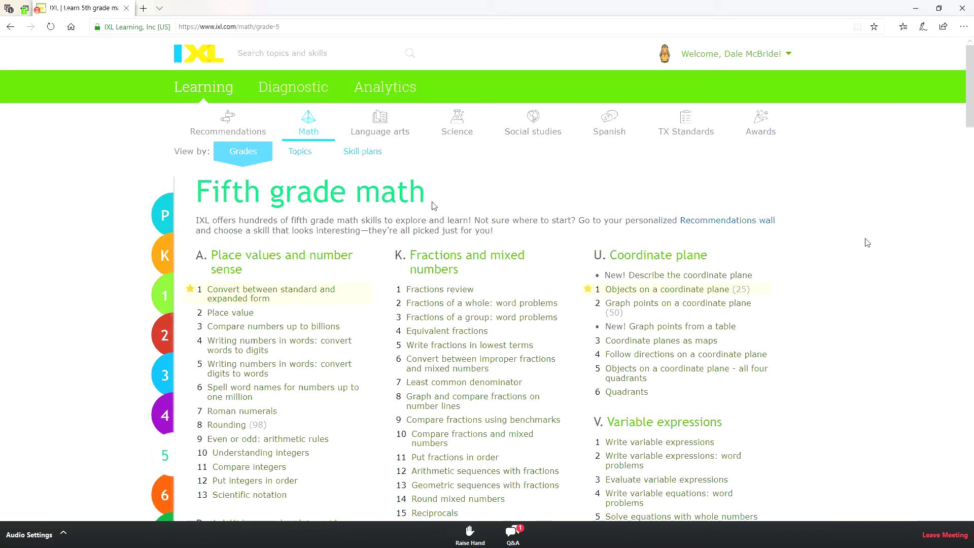
left_click(437, 294)
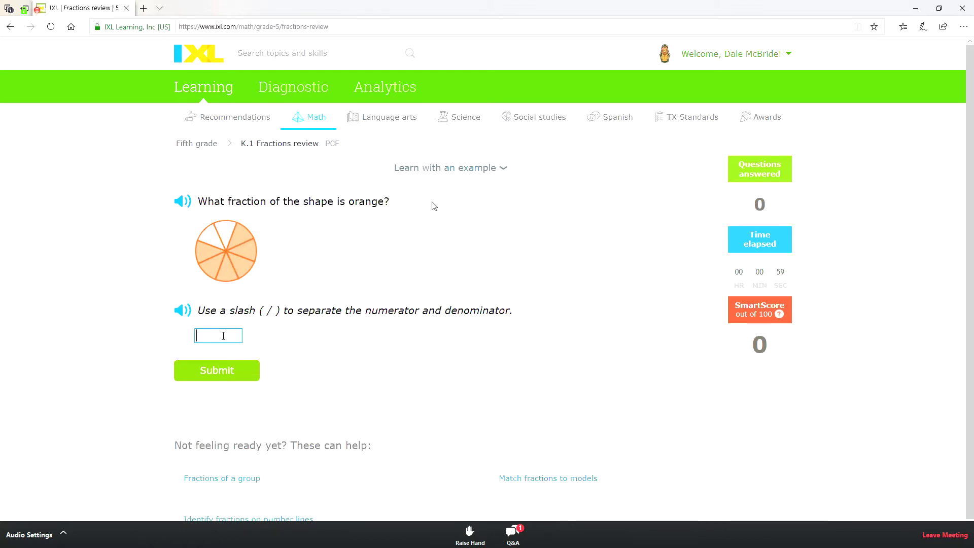
Answer the first two Fractions review questions with 6/8 and 2/4, and submit the fraction for the green rectangle
type("6/8")
key("Return")
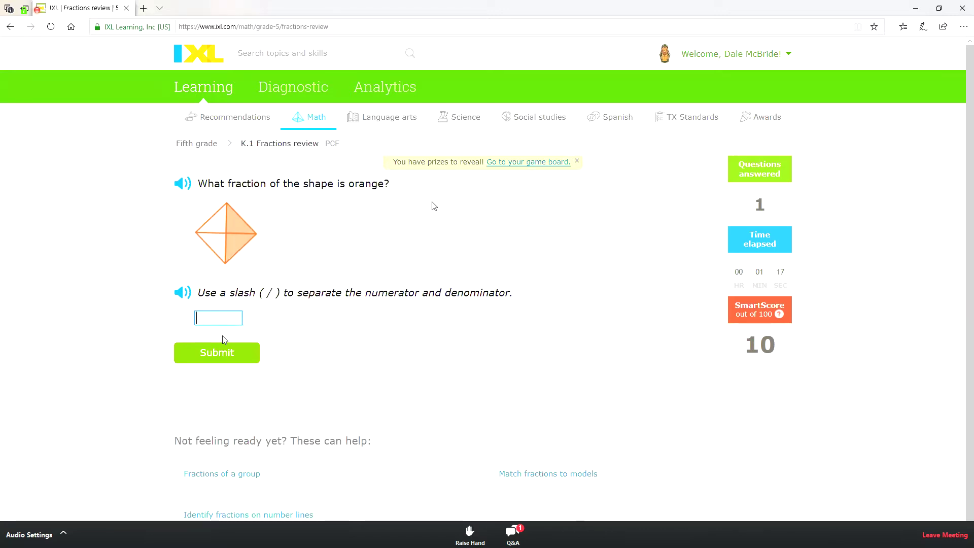
type("2/4")
key("Return")
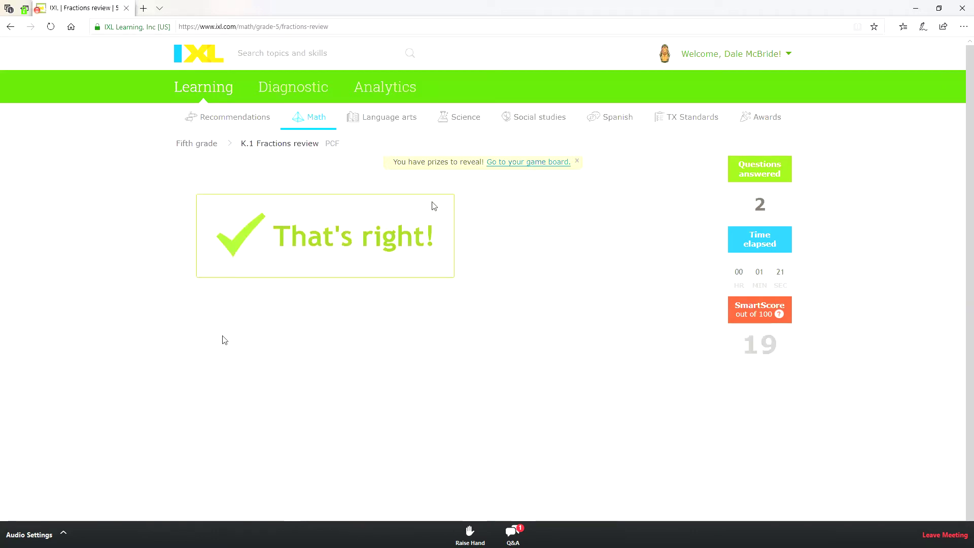
type("1")
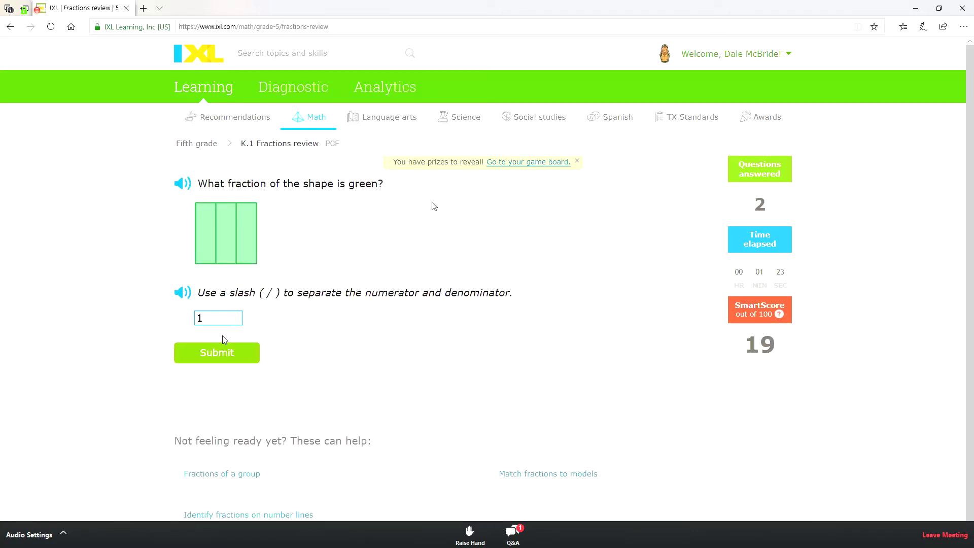
type("/3")
key("Return")
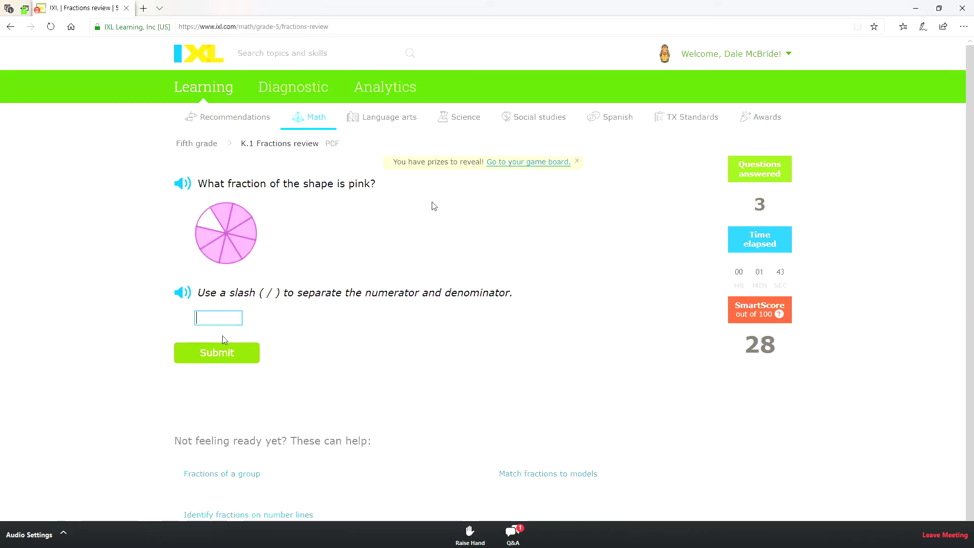
Submit 1/3 for the pink circle question, read through the explanation and continue to the next question
type("1/3")
key("Return")
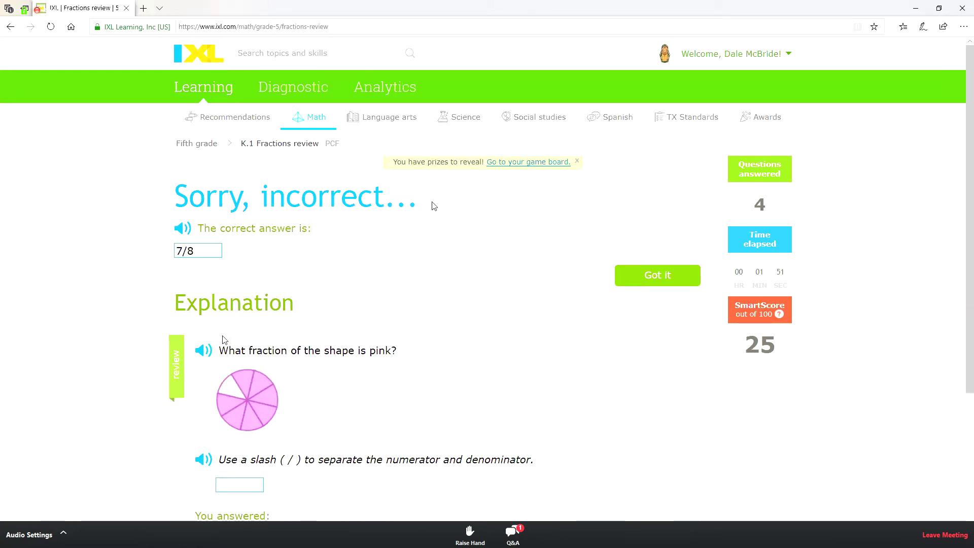
scroll(97, 355, "down", 3)
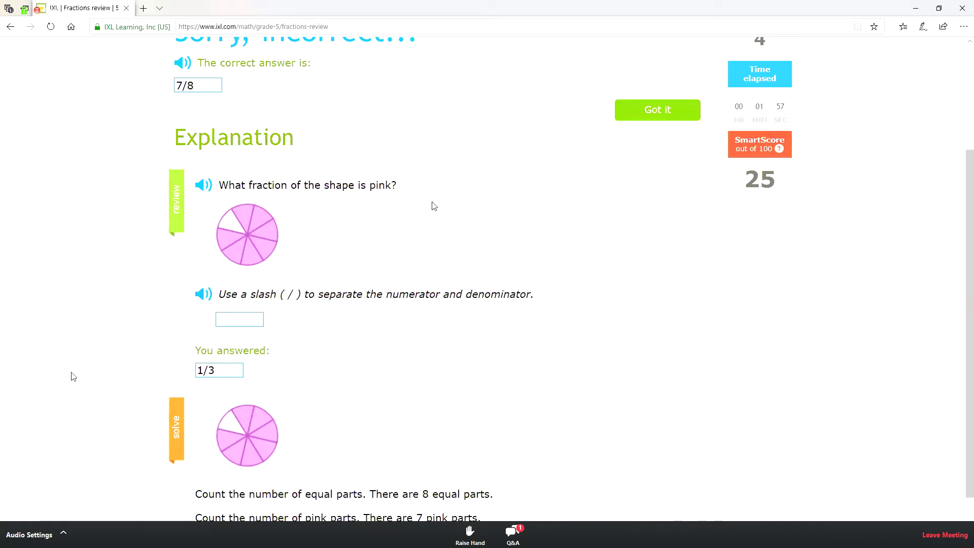
scroll(156, 379, "down", 2)
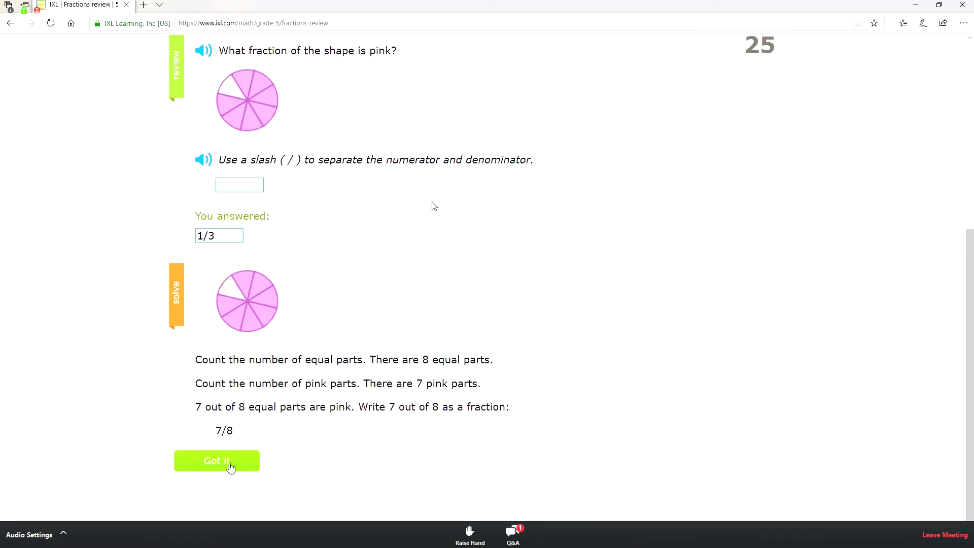
left_click(231, 462)
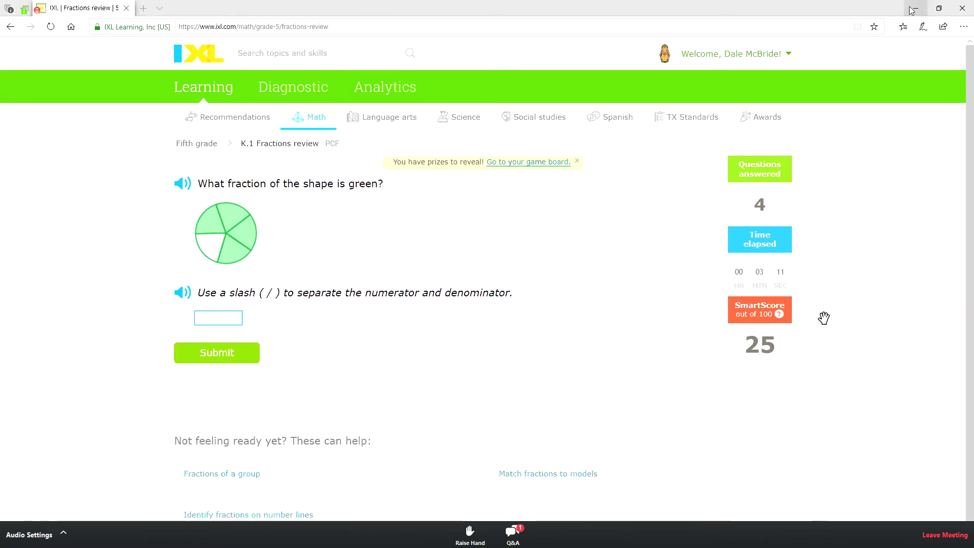
Switch to the Getting started with IXL deck in Google Slides, present it from the SmartScore slide and check the meeting's Q&A
key("alt+Tab")
key("ctrl+1")
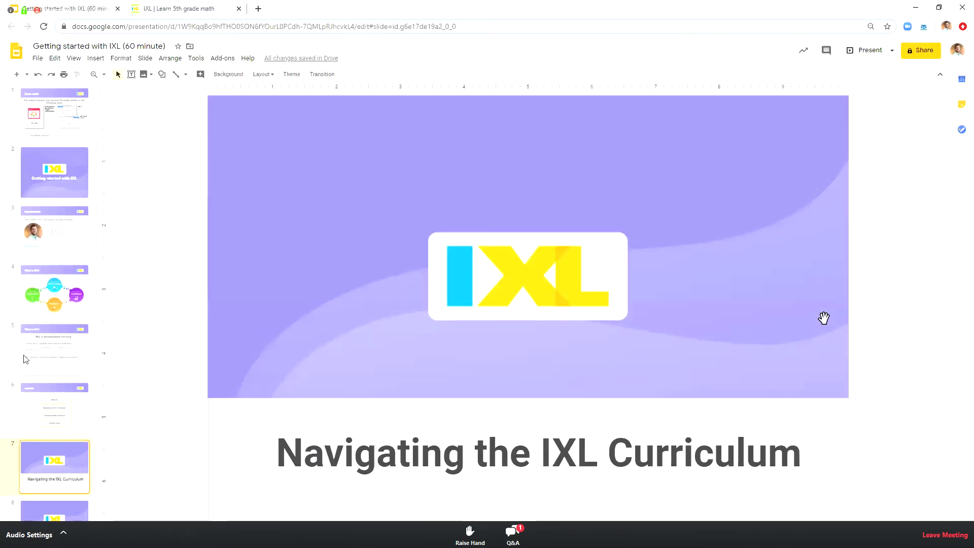
scroll(55, 384, "down", 2)
left_click(66, 325)
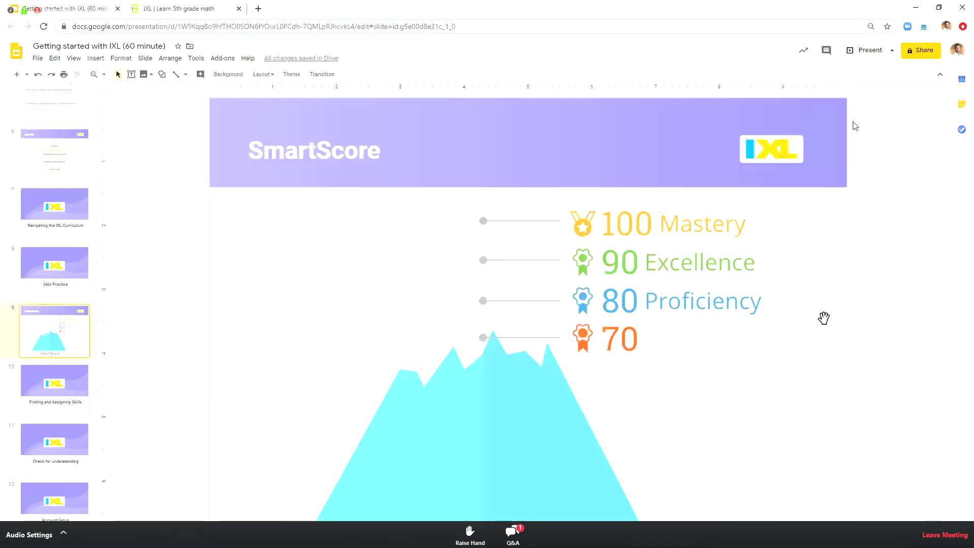
left_click(869, 53)
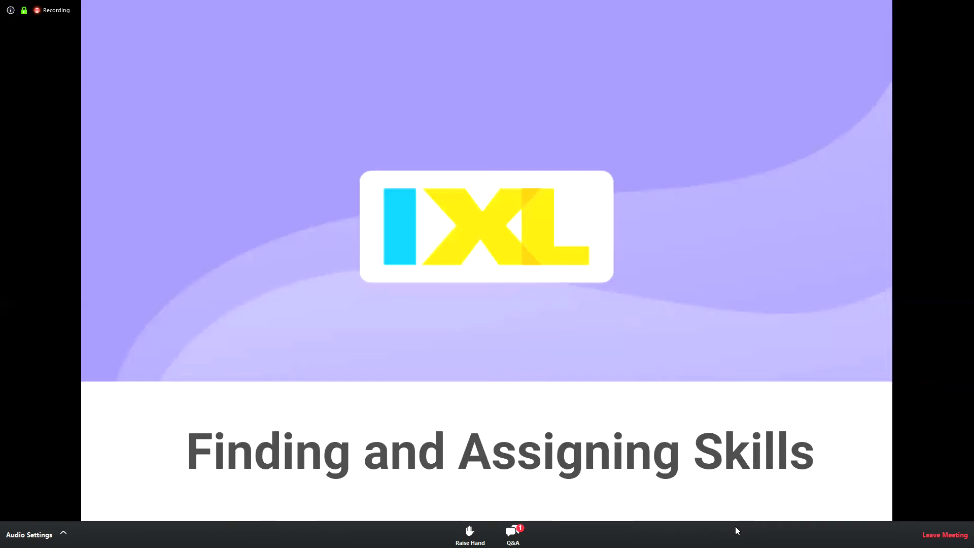
left_click(518, 537)
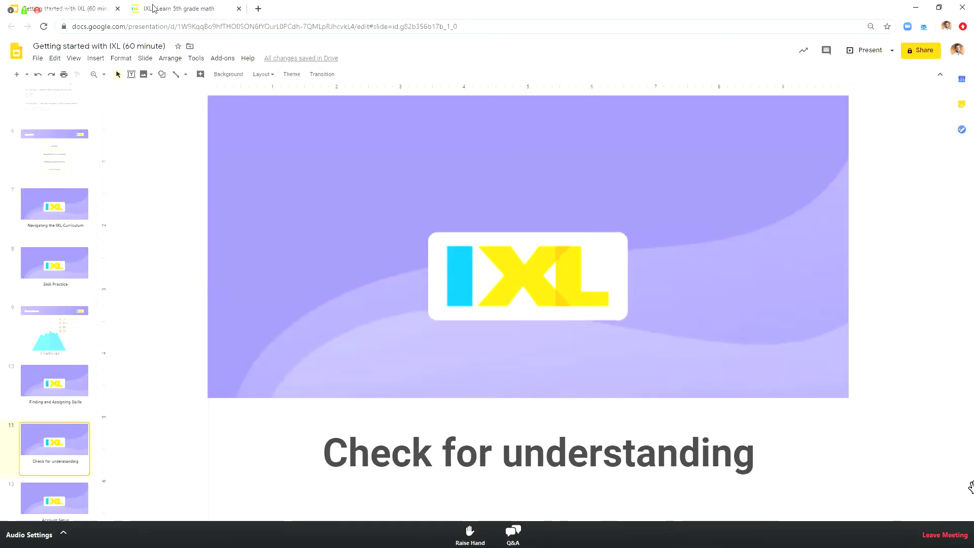
Return to the teacher's IXL view and look over the fifth grade math and science skill lists
left_click(153, 8)
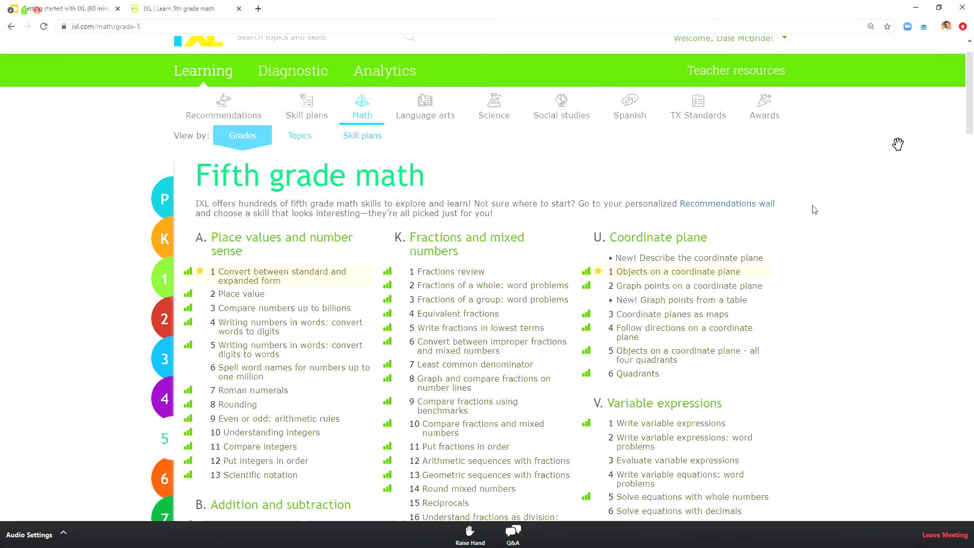
scroll(823, 205, "down", 1)
scroll(823, 205, "down", 1)
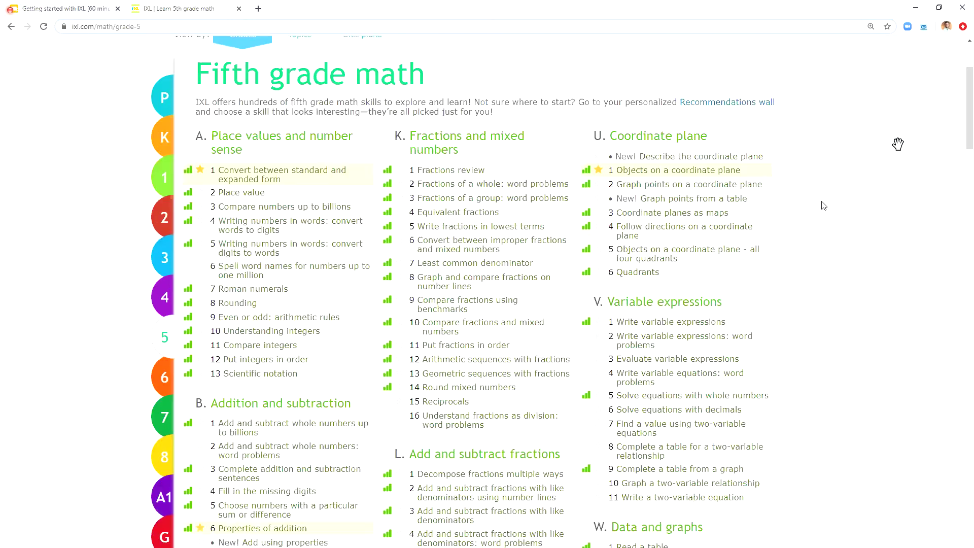
scroll(824, 205, "up", 2)
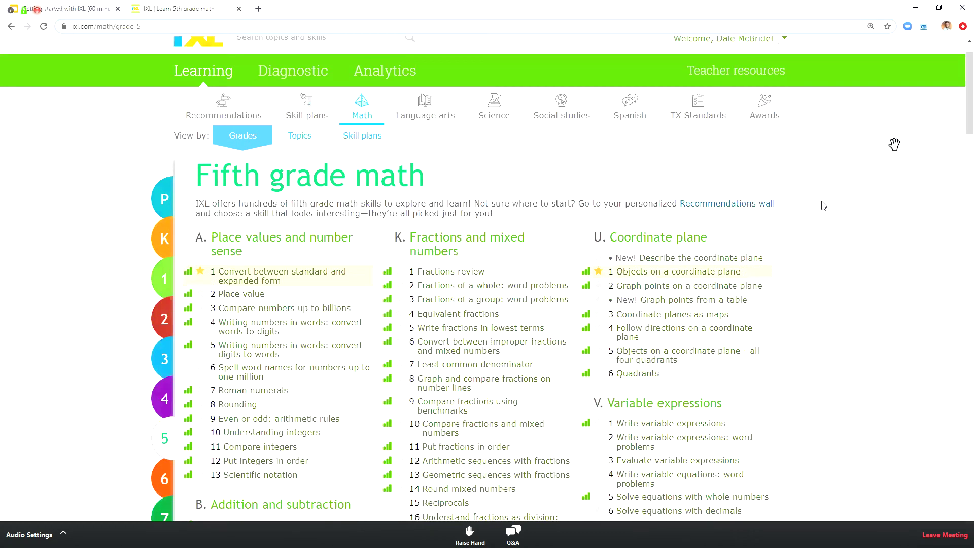
left_click(491, 111)
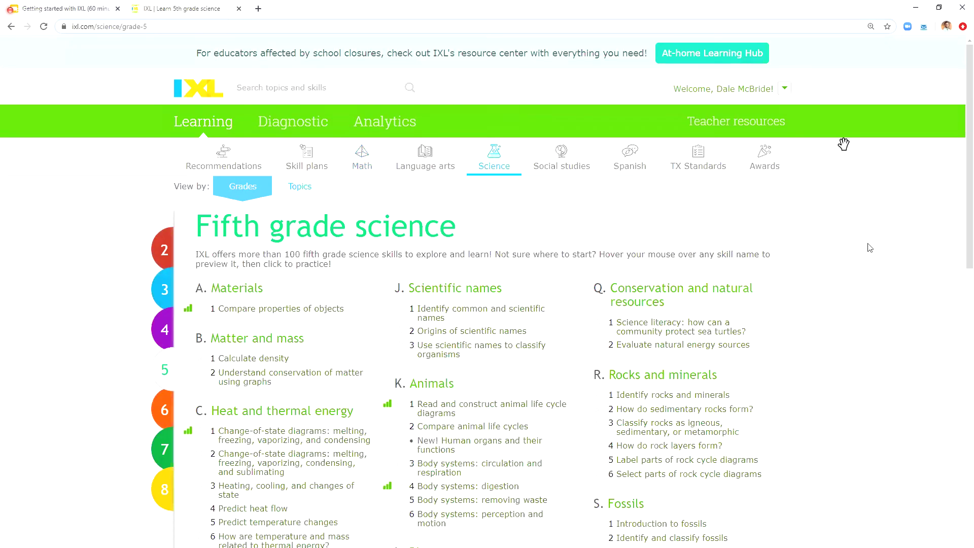
scroll(844, 144, "down", 2)
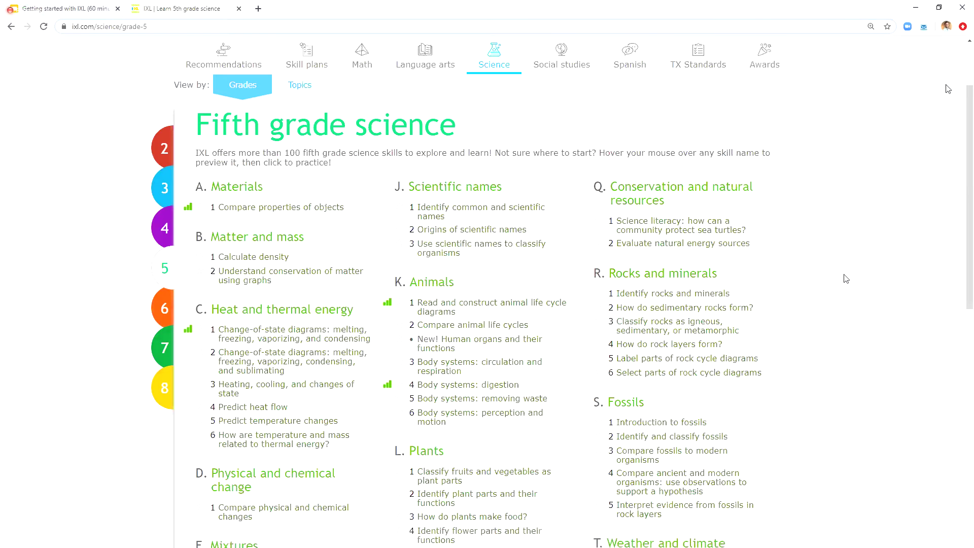
scroll(947, 89, "up", 2)
scroll(947, 87, "up", 1)
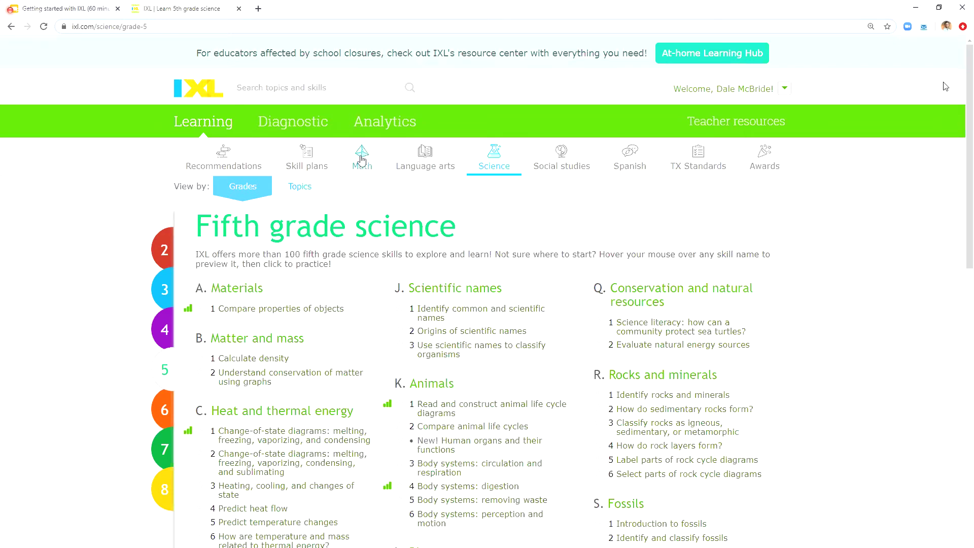
Open the math skill plans and look through the pinned plans, Spotlight and Texas math state standards sections
left_click(361, 159)
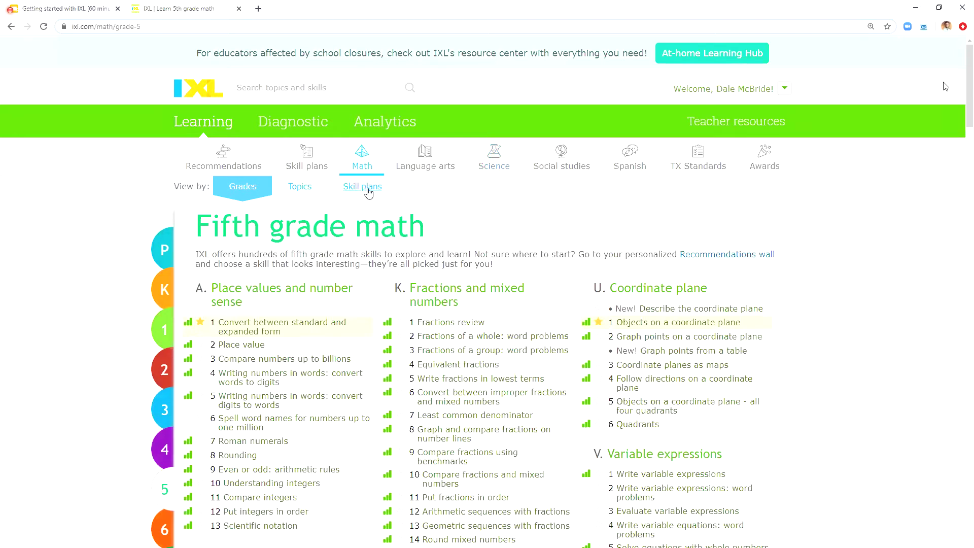
left_click(368, 191)
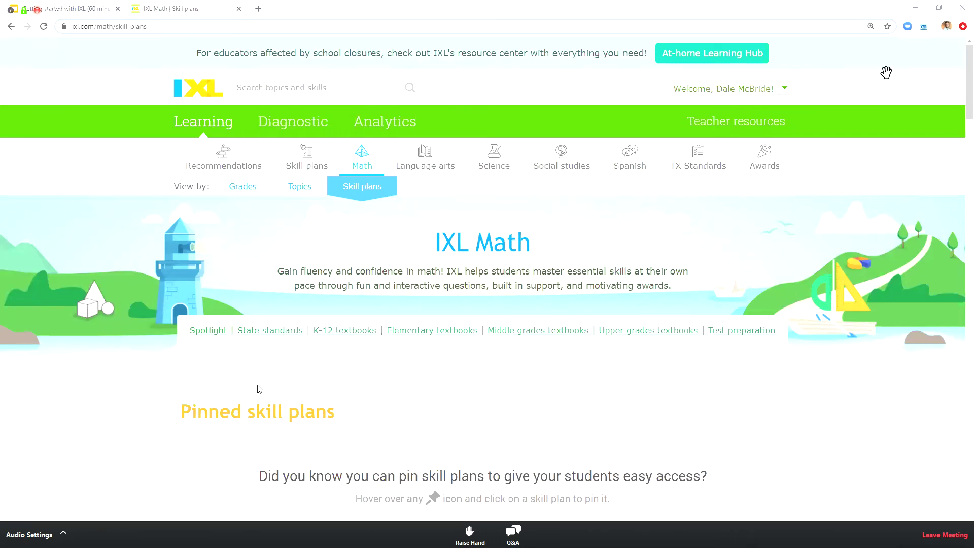
scroll(259, 388, "down", 1)
scroll(223, 361, "down", 1)
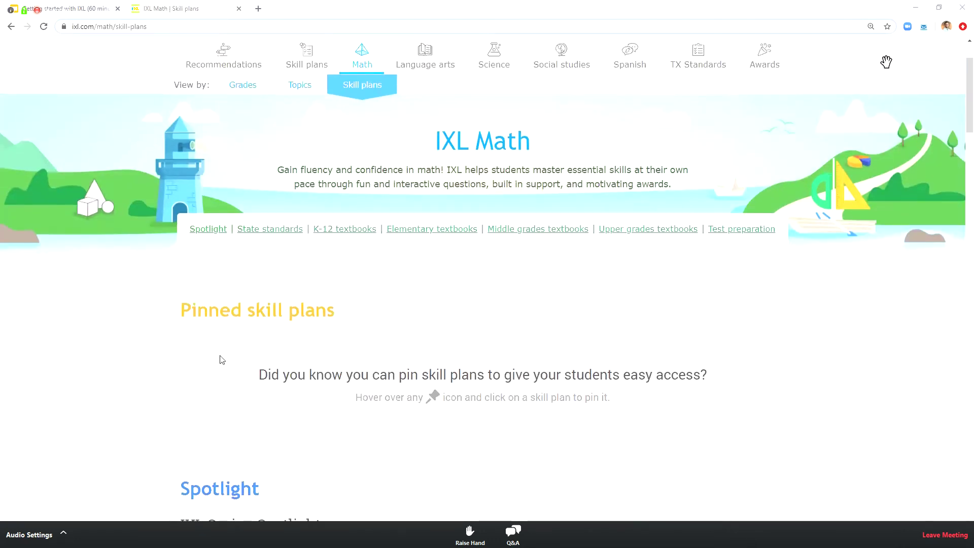
scroll(199, 341, "down", 2)
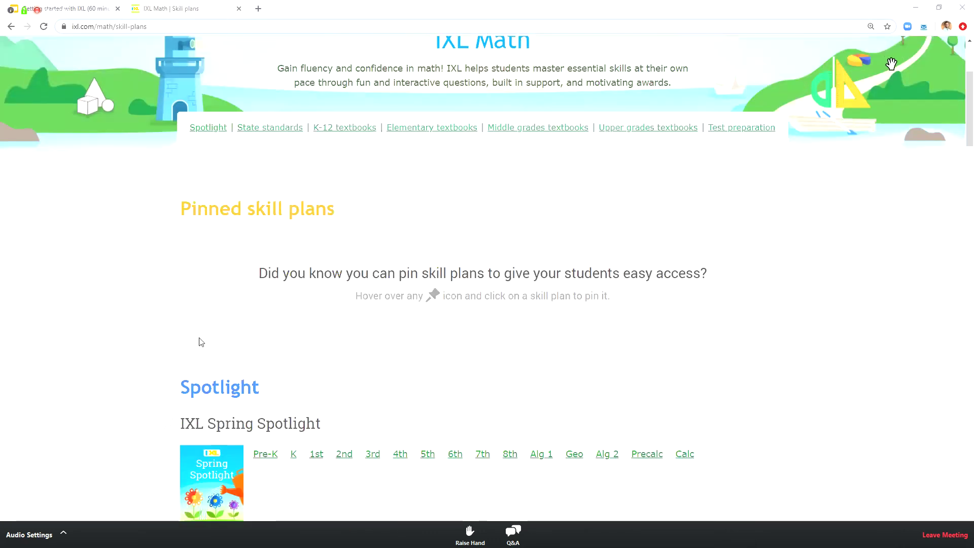
scroll(201, 343, "down", 1)
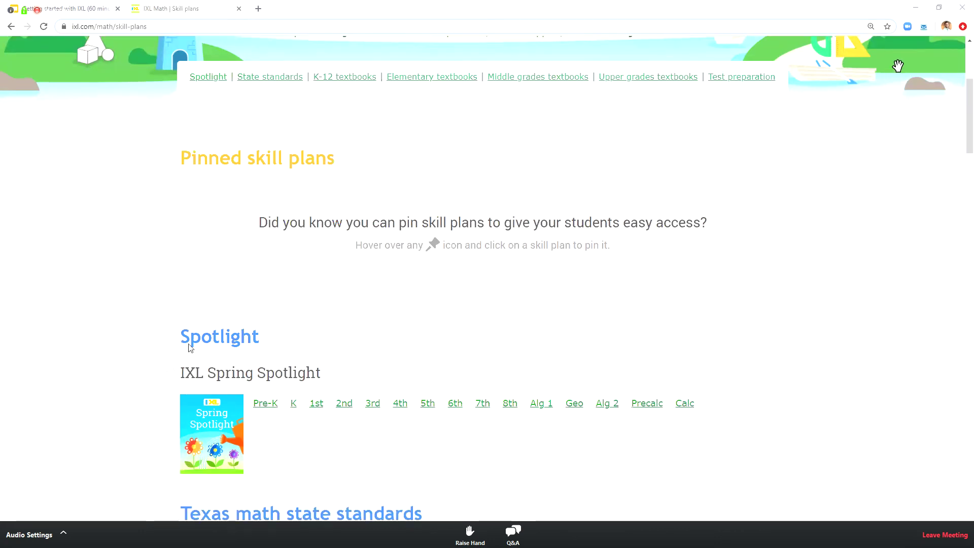
scroll(163, 348, "down", 1)
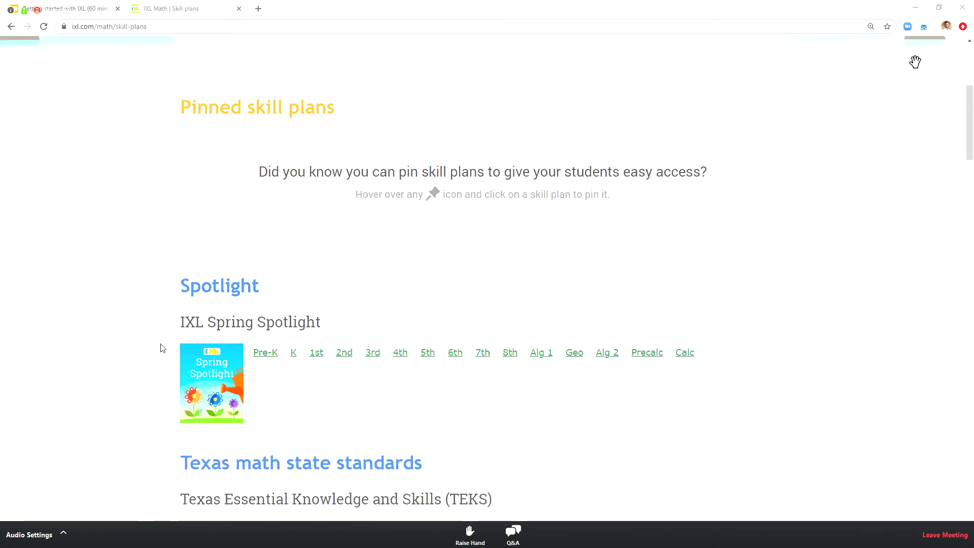
scroll(162, 348, "up", 2)
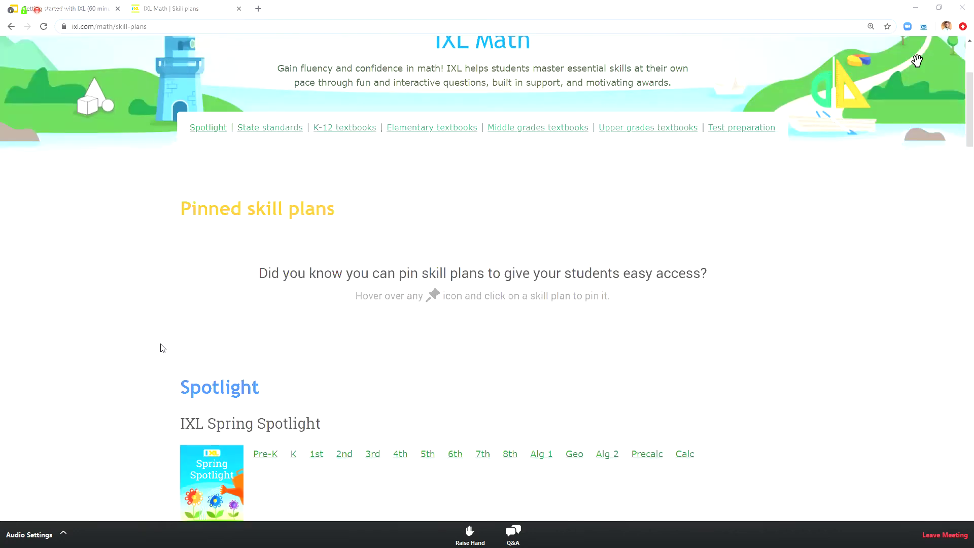
scroll(163, 348, "up", 1)
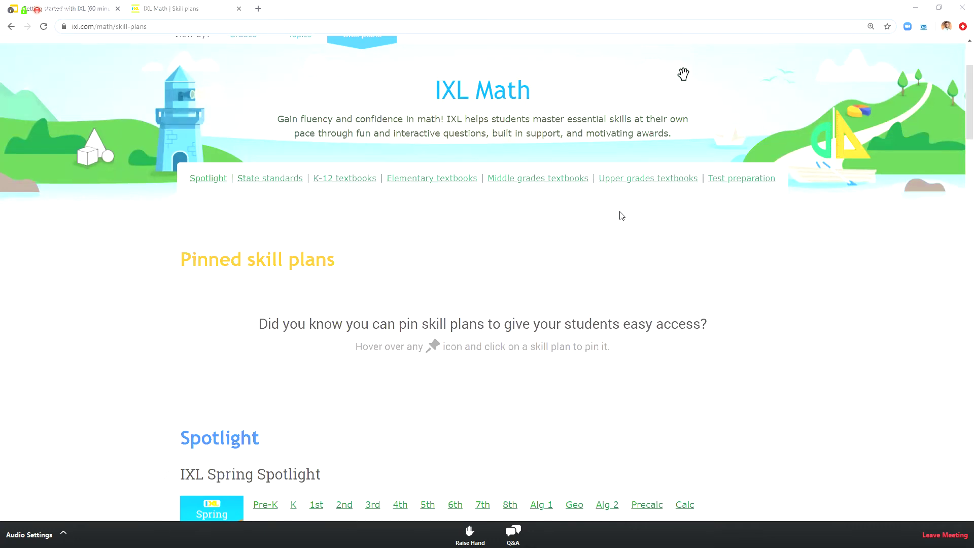
scroll(104, 297, "down", 1)
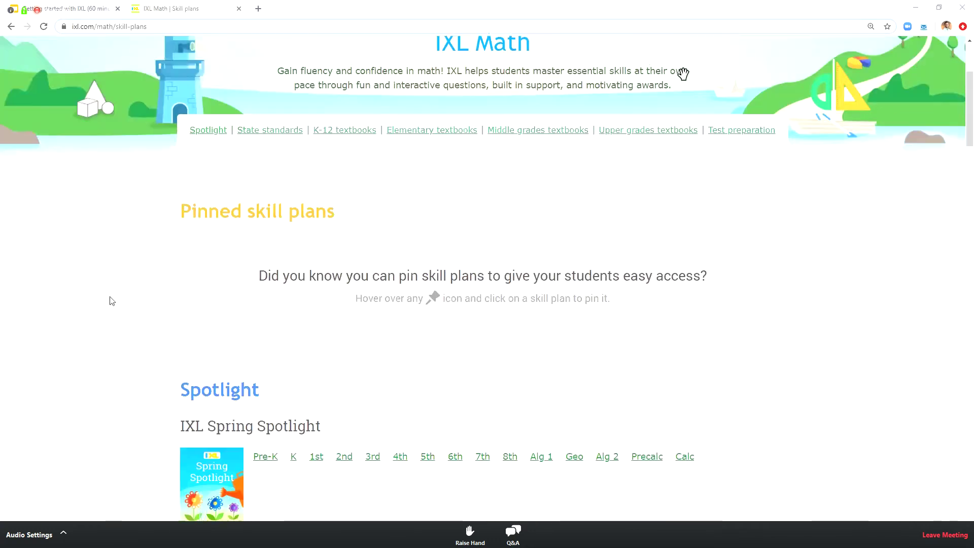
scroll(104, 296, "down", 4)
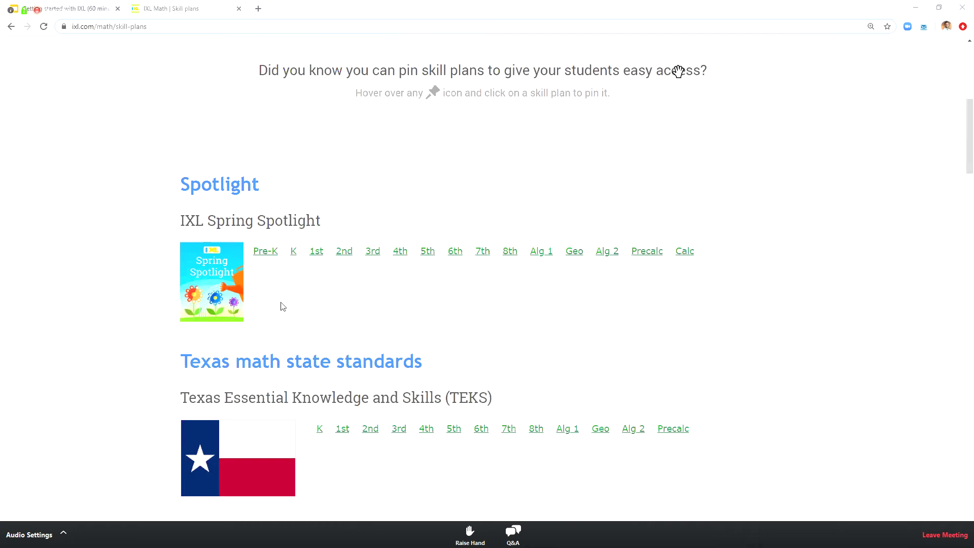
Open the 5th grade IXL Spring Spotlight math skill plan and view its Week 1 skills
left_click(428, 254)
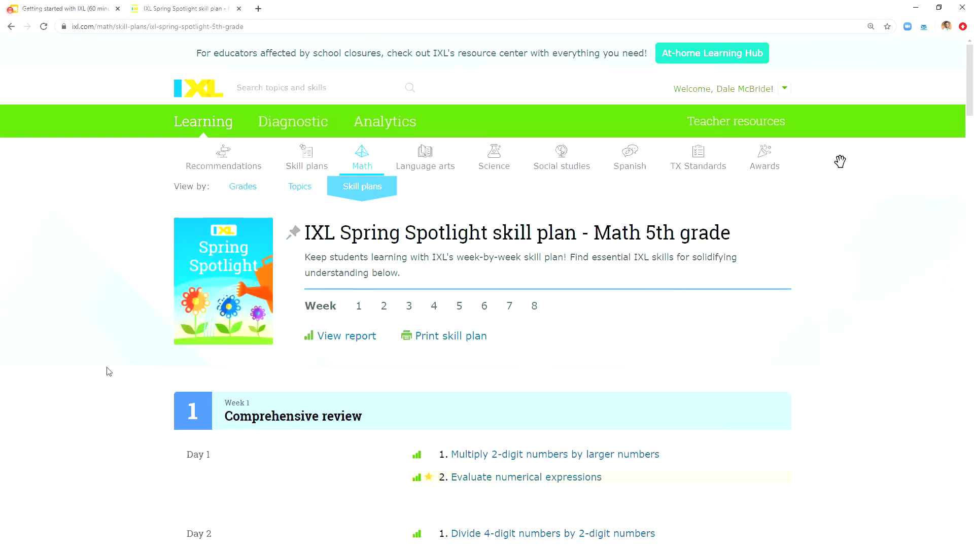
scroll(106, 372, "down", 2)
scroll(107, 371, "down", 1)
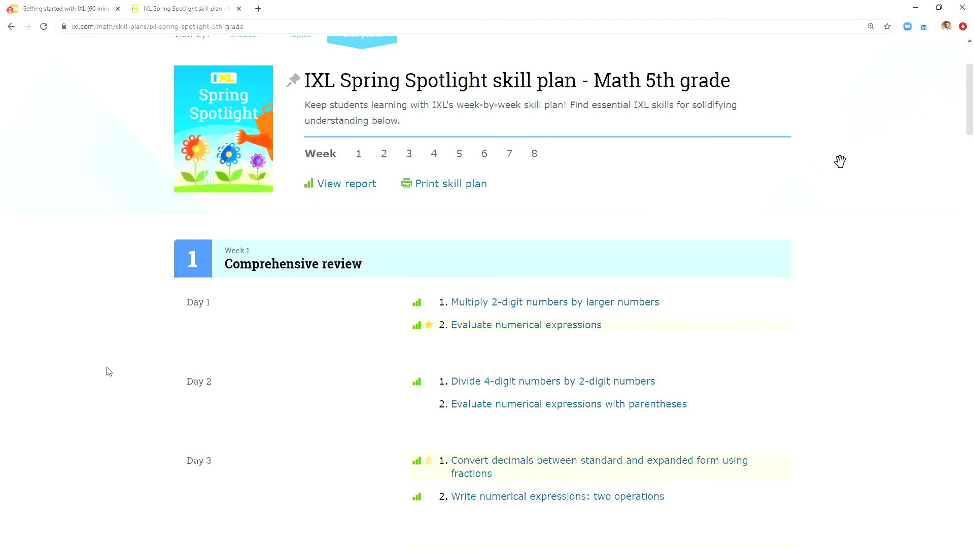
Look over the Spring Spotlight plan's week links and the day-by-day skills under Week 1 Comprehensive review
left_click(384, 154)
left_click(511, 158)
left_click(529, 159)
scroll(106, 314, "down", 3)
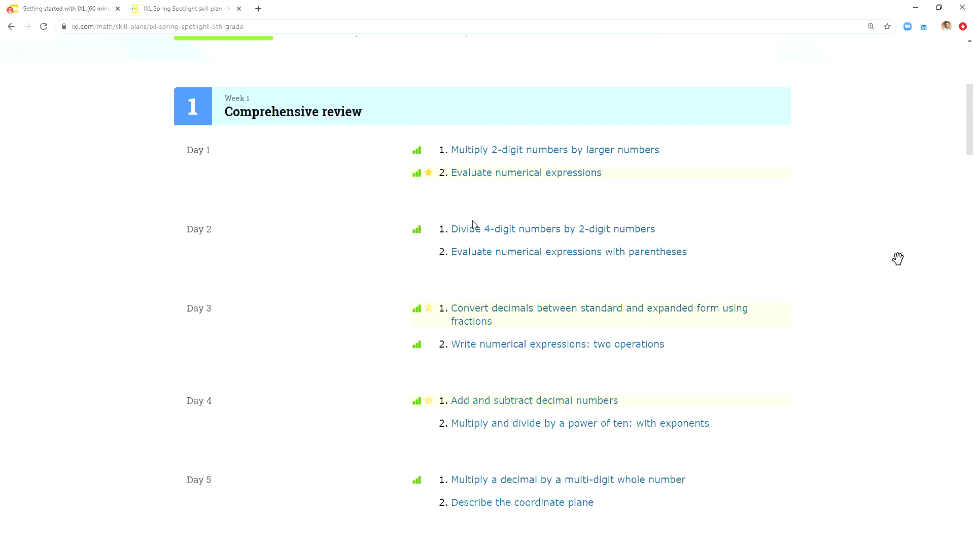
mouse_move(481, 237)
left_click(432, 236)
Return to the math skill plans and find the Texas Essential Knowledge and Skills (TEKS) plans under Texas math state standards
scroll(135, 211, "up", 5)
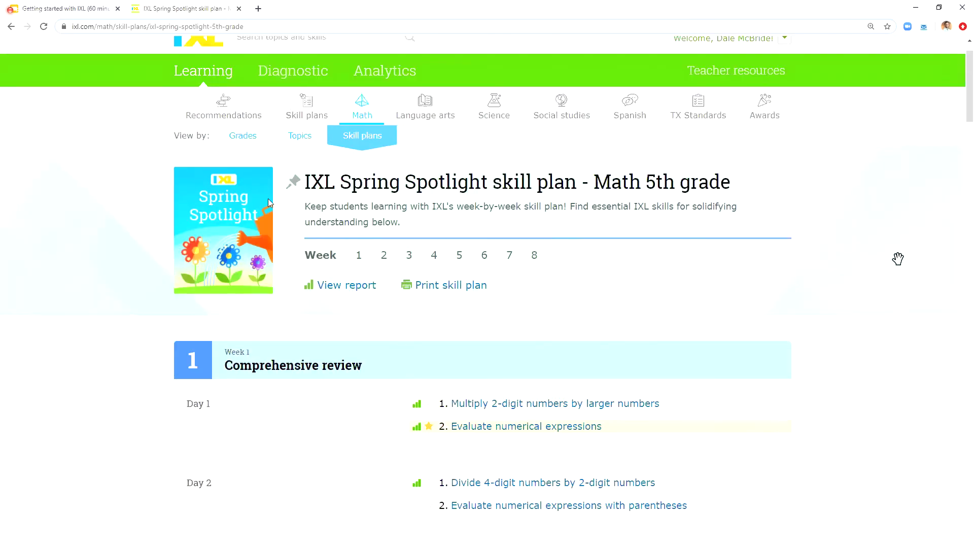
left_click(363, 141)
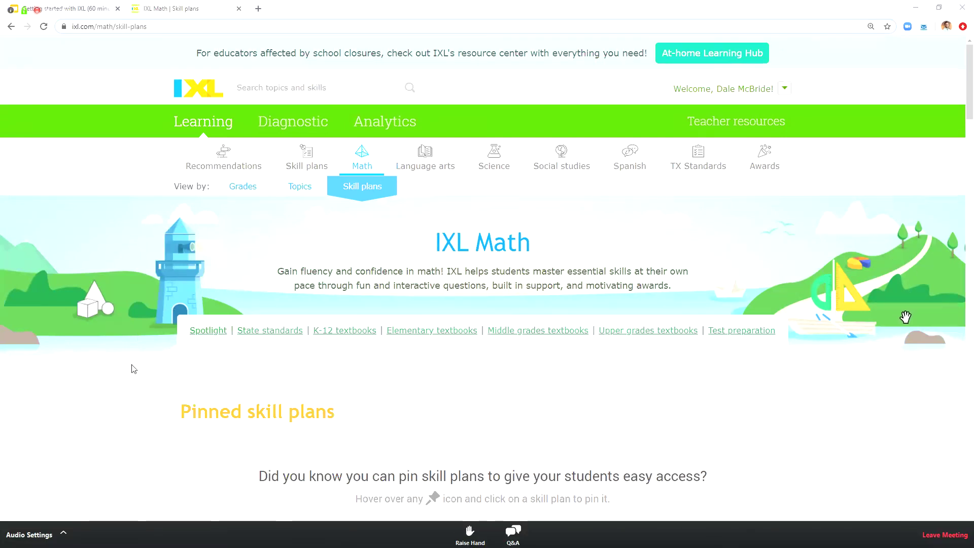
scroll(118, 370, "down", 1)
scroll(117, 370, "down", 5)
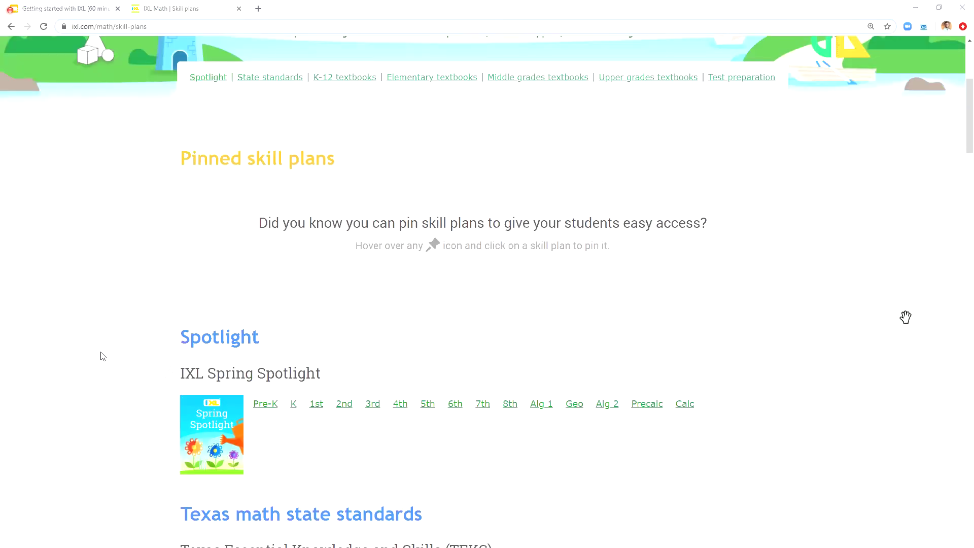
scroll(103, 356, "down", 5)
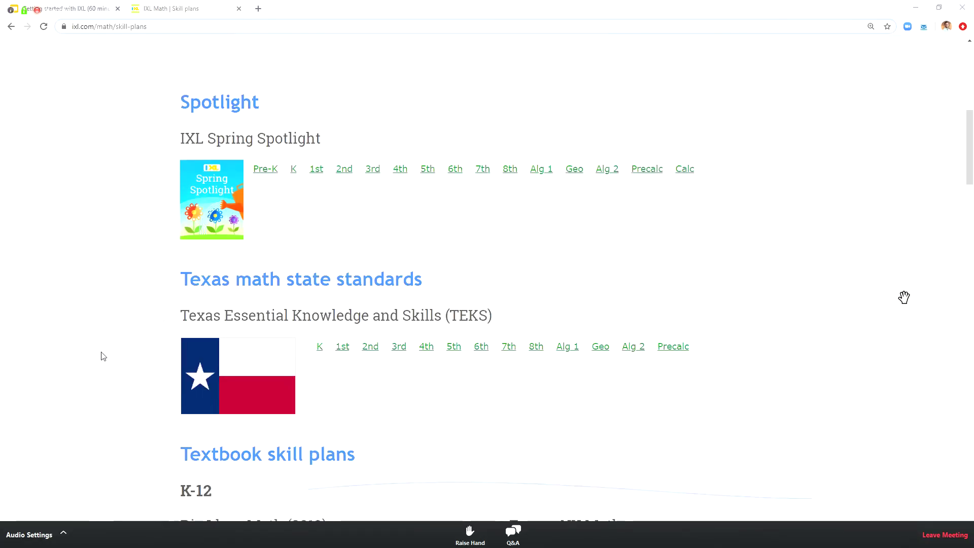
scroll(103, 357, "down", 1)
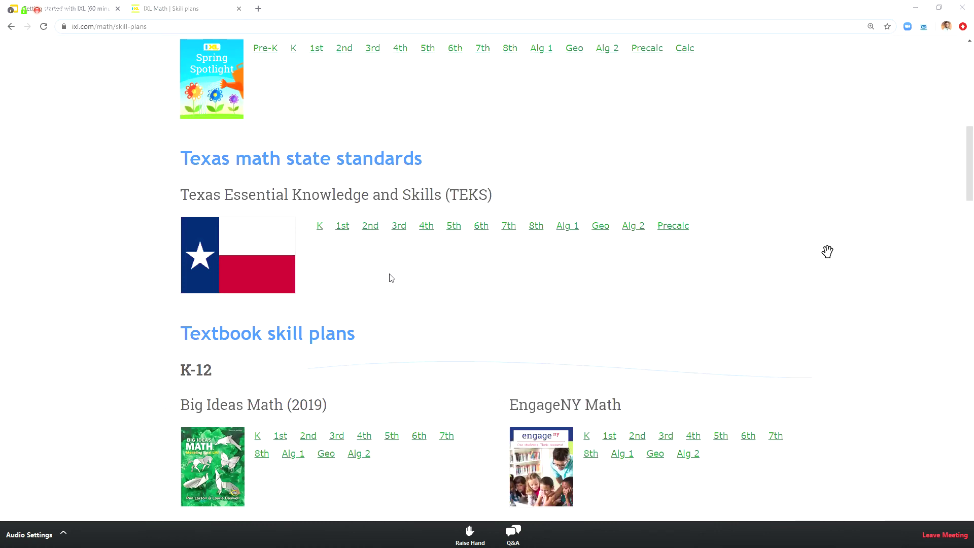
Open the 5th grade TEKS math plan and examine its Number and operations skills, previewing Understanding decimals expressed in words
left_click(453, 231)
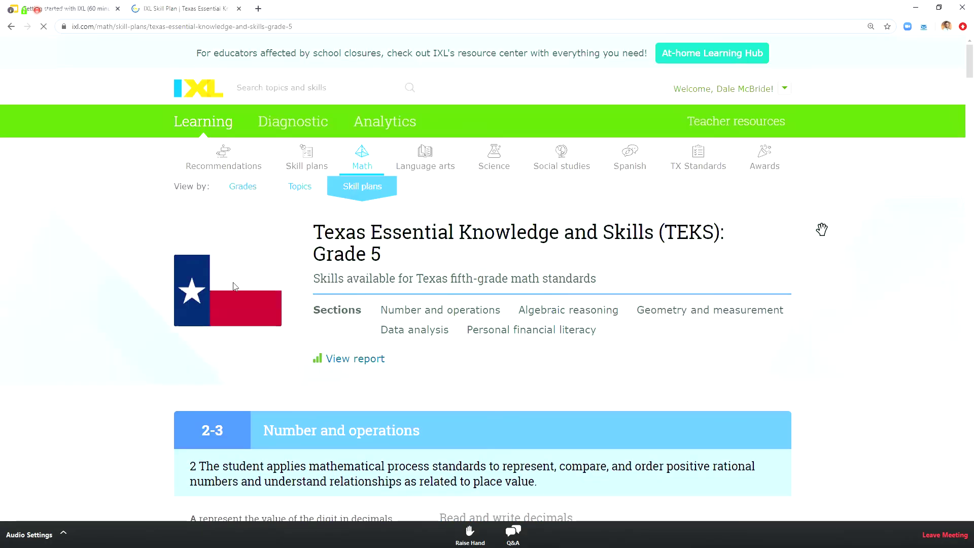
scroll(152, 312, "down", 1)
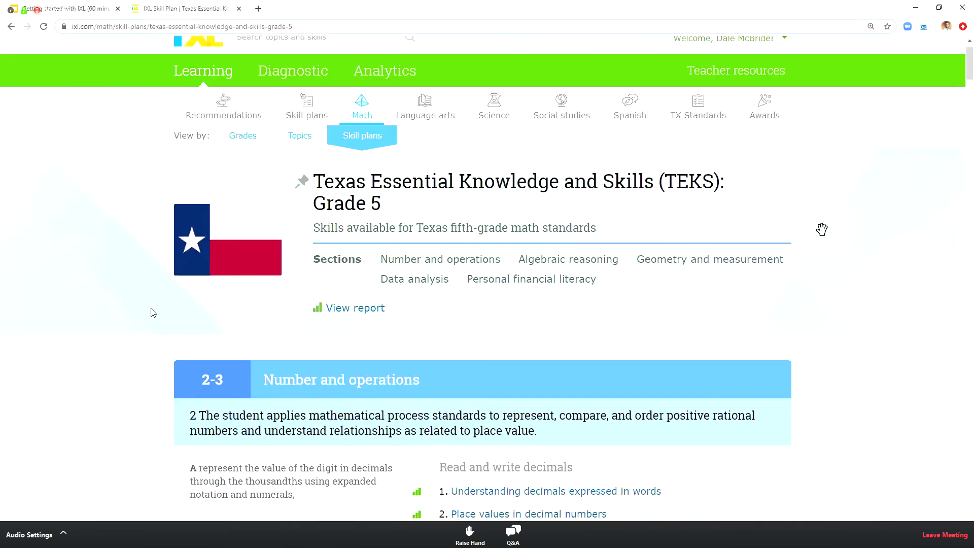
scroll(153, 312, "down", 4)
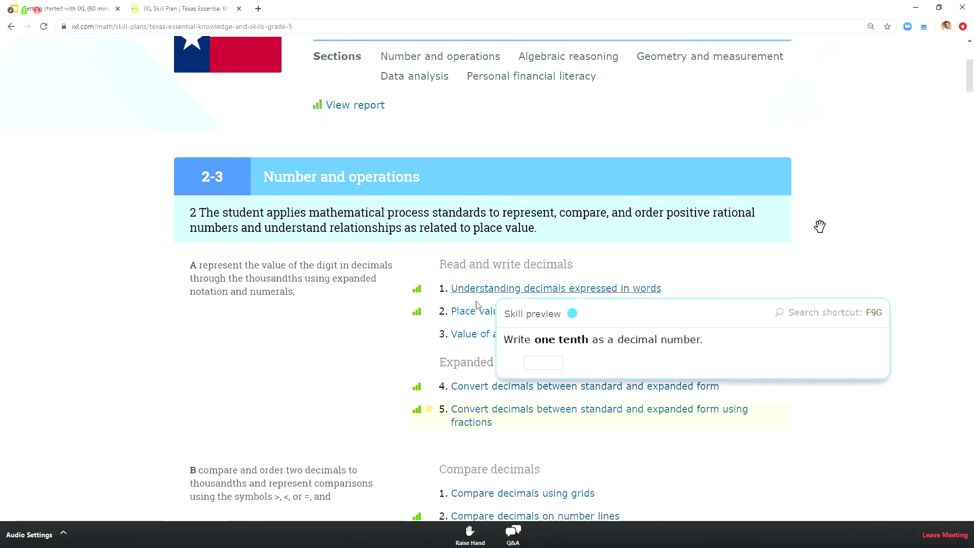
mouse_move(471, 339)
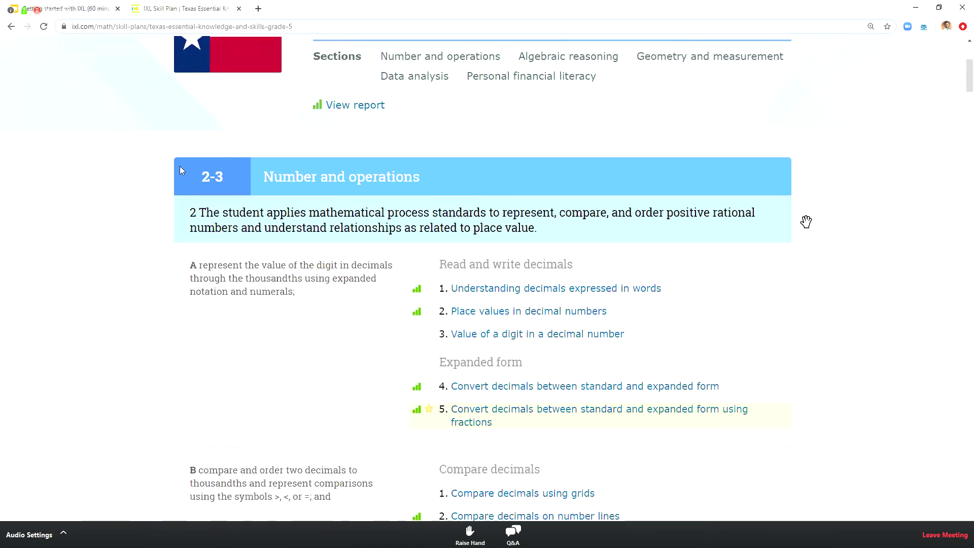
Return to the math skill plans and view the Elementary textbook plans
scroll(140, 181, "up", 3)
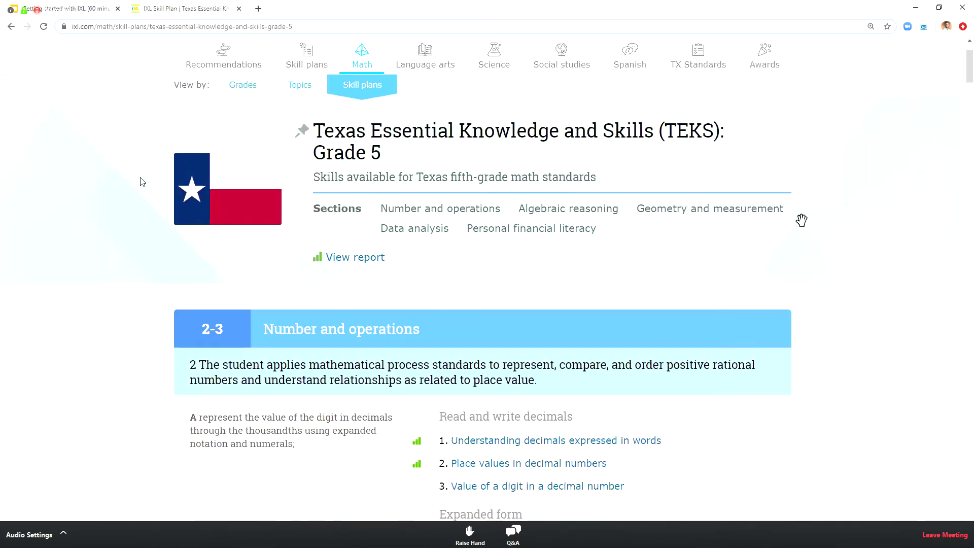
left_click(361, 87)
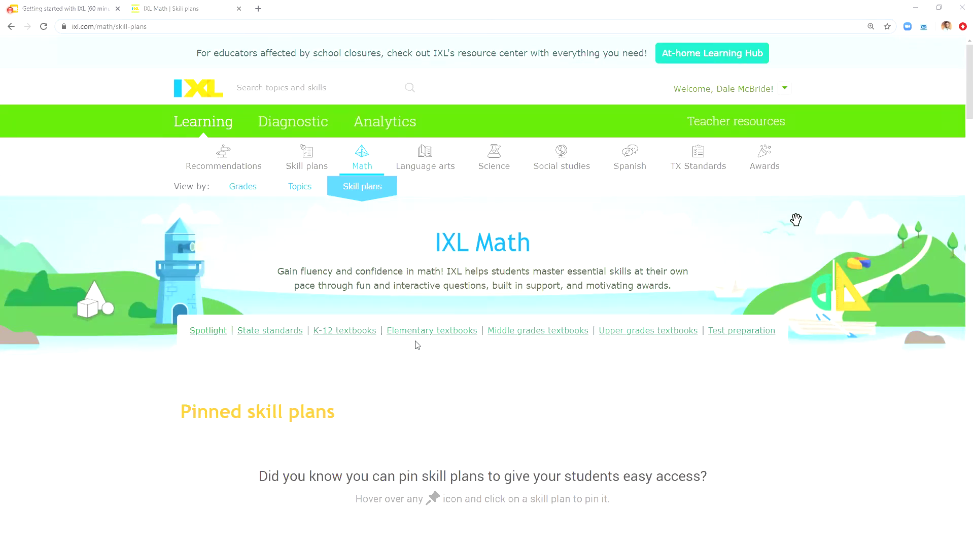
left_click(442, 334)
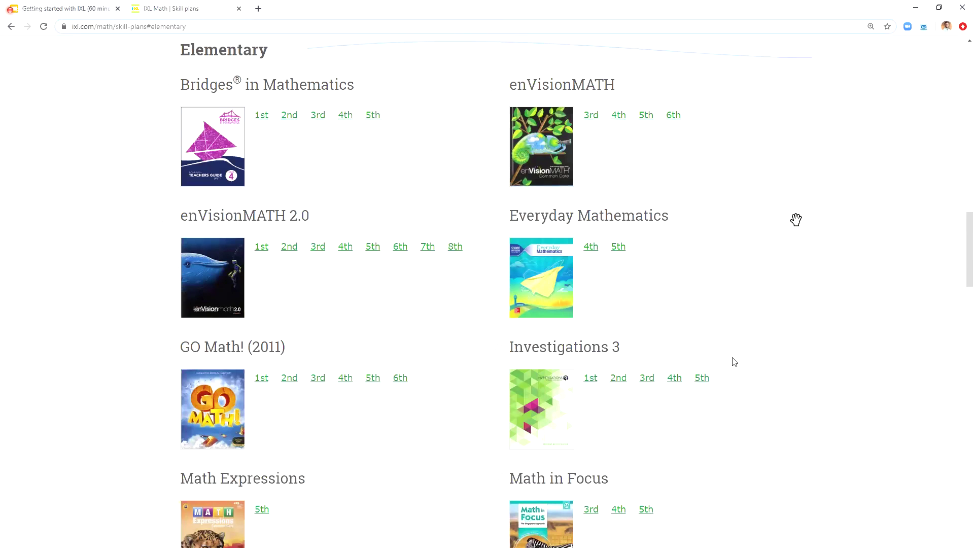
scroll(770, 333, "up", 1)
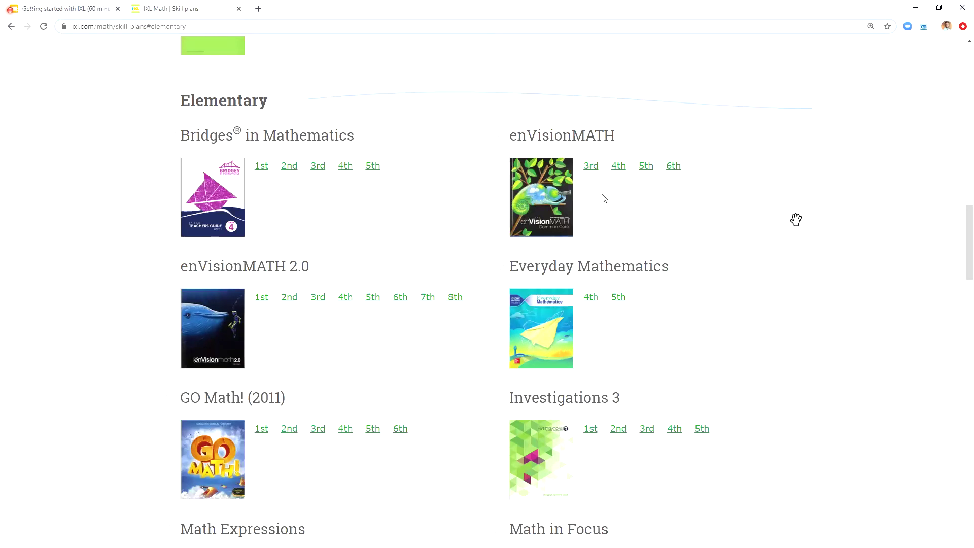
Open the 5th grade enVisionMATH skill plan and examine the lesson-aligned skills under Topic 1 Place Value
left_click(645, 171)
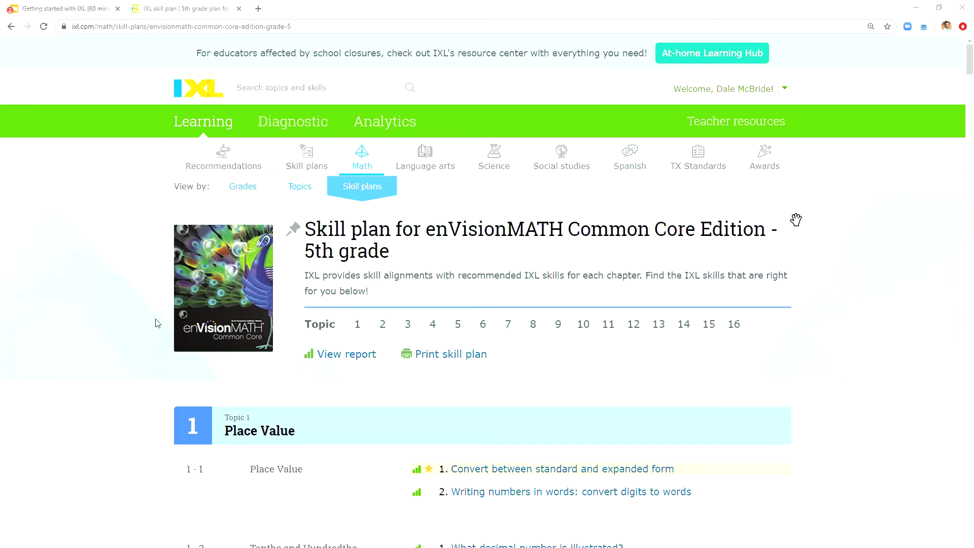
scroll(181, 318, "down", 1)
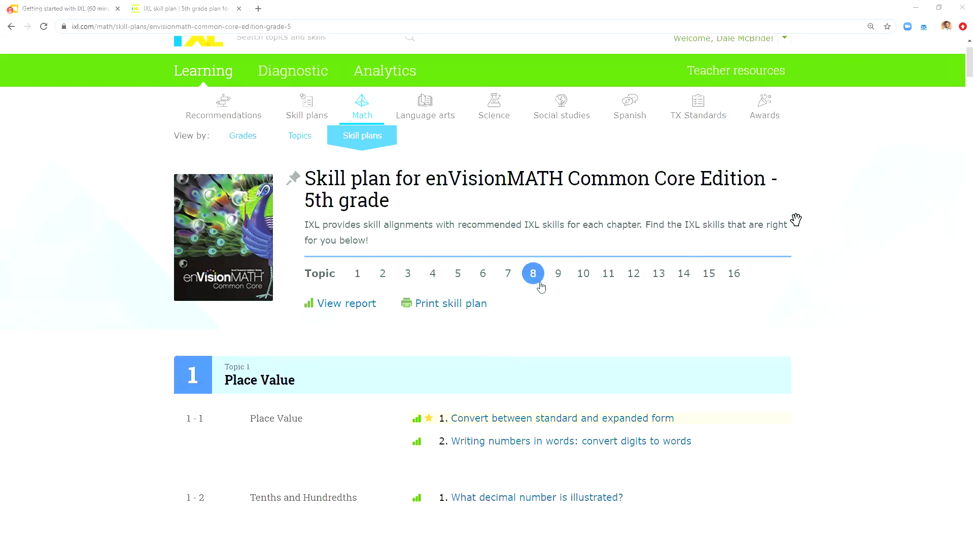
scroll(129, 349, "down", 3)
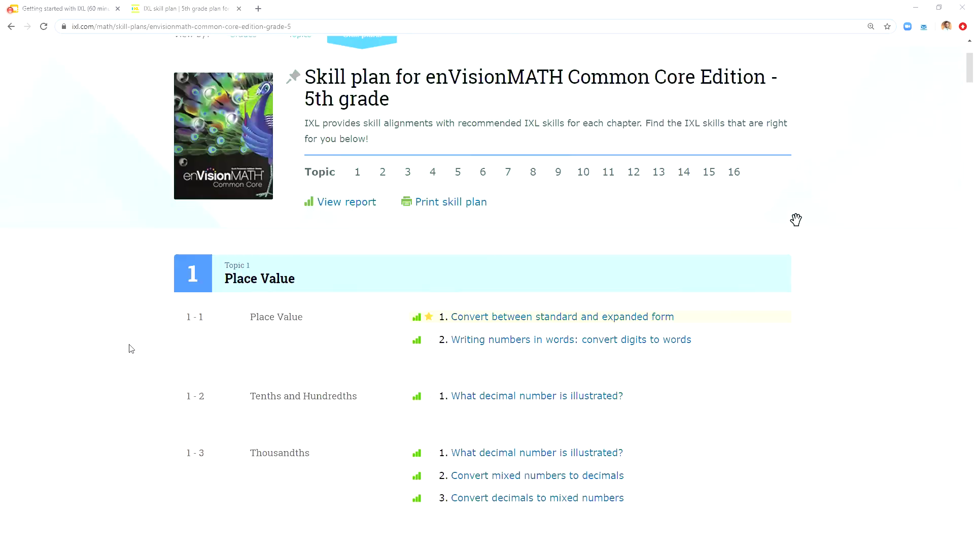
scroll(129, 348, "down", 2)
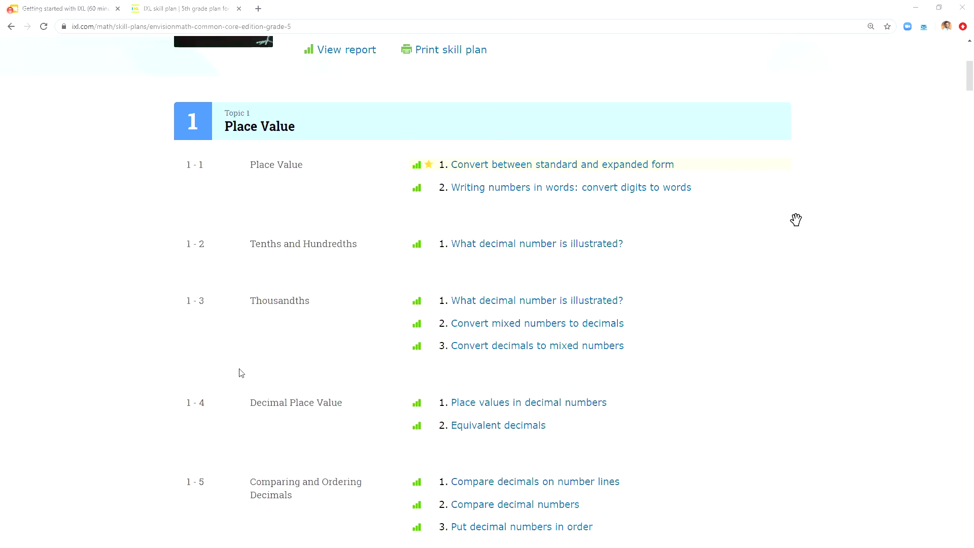
Return to the math skill plans and view the test prep and assessment plans
scroll(163, 329, "up", 6)
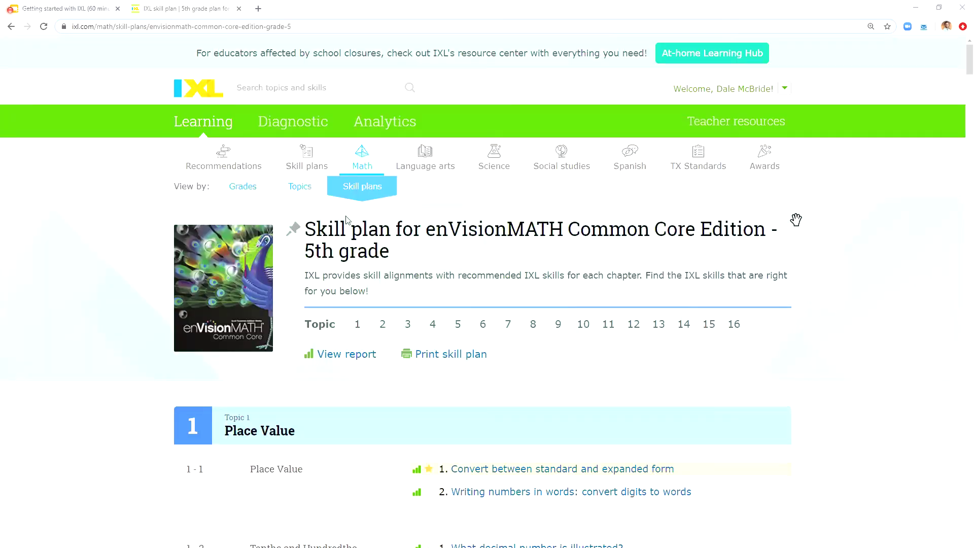
left_click(350, 187)
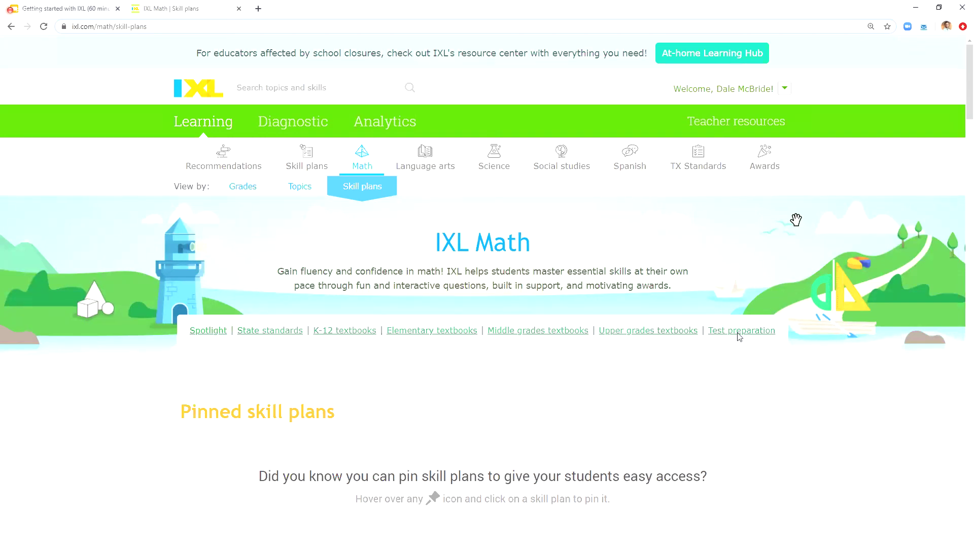
left_click(739, 330)
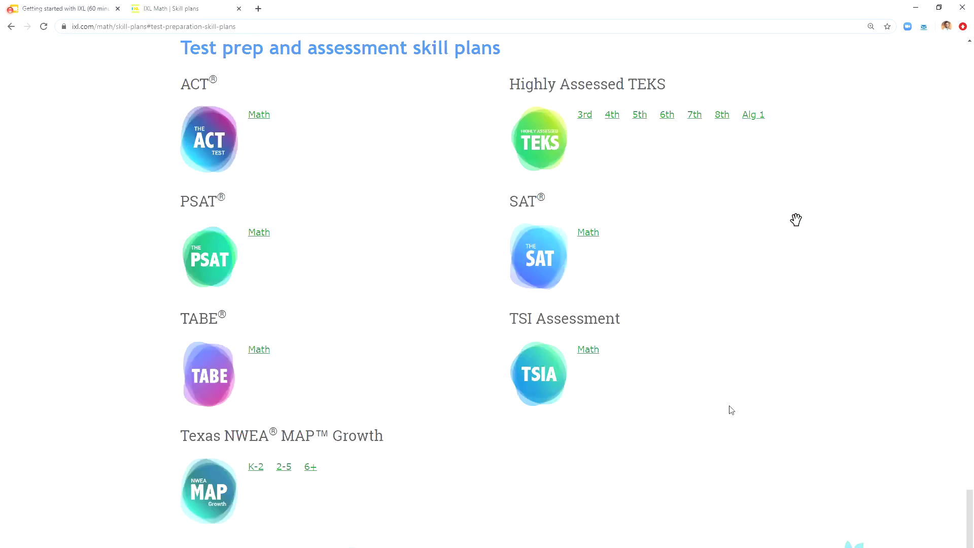
key("F11")
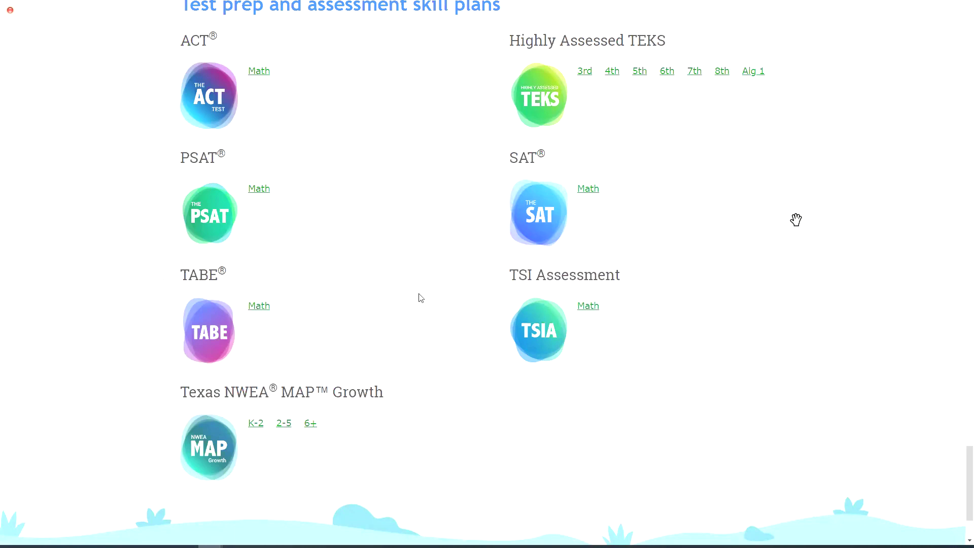
key("F11")
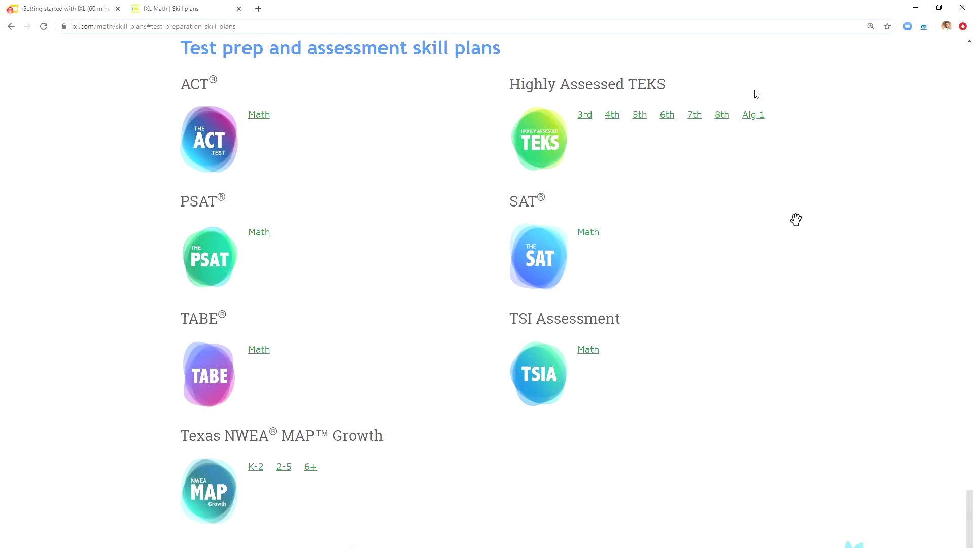
Open the 5th grade Highly Assessed TEKS skill plan and look over its Number and operations skills
left_click(640, 116)
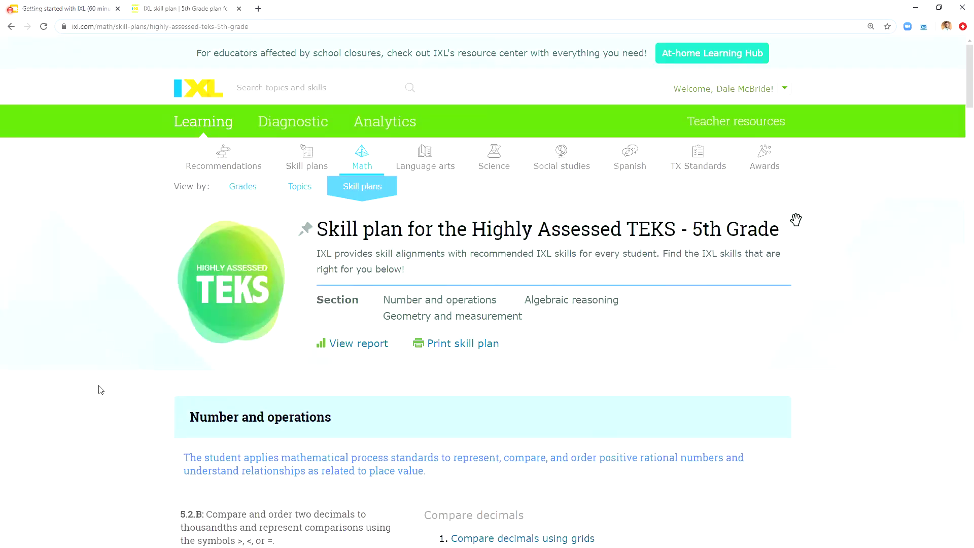
scroll(101, 389, "down", 4)
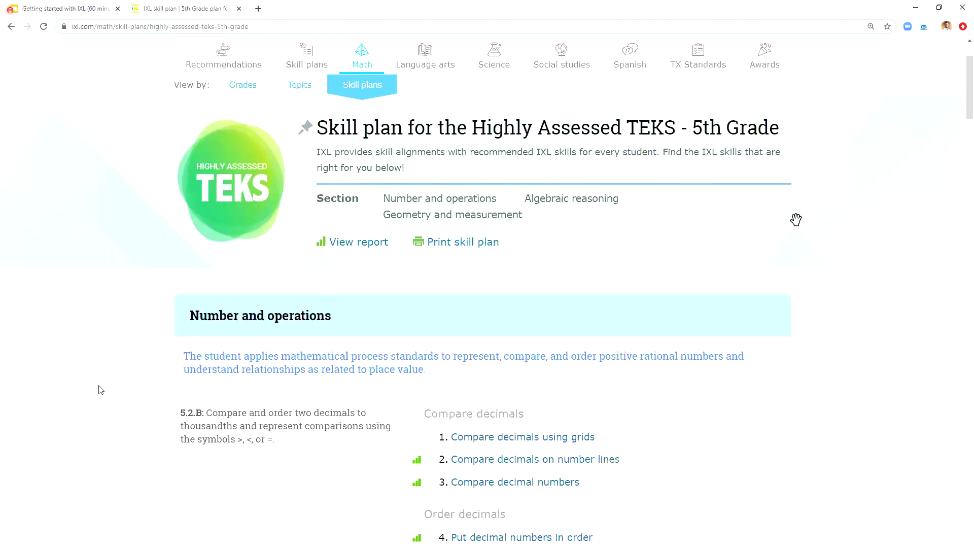
scroll(100, 389, "down", 2)
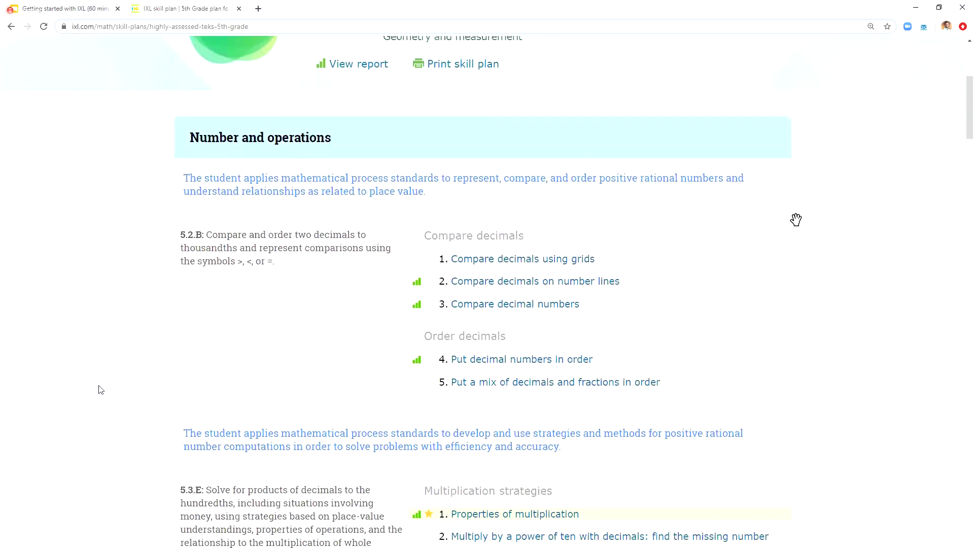